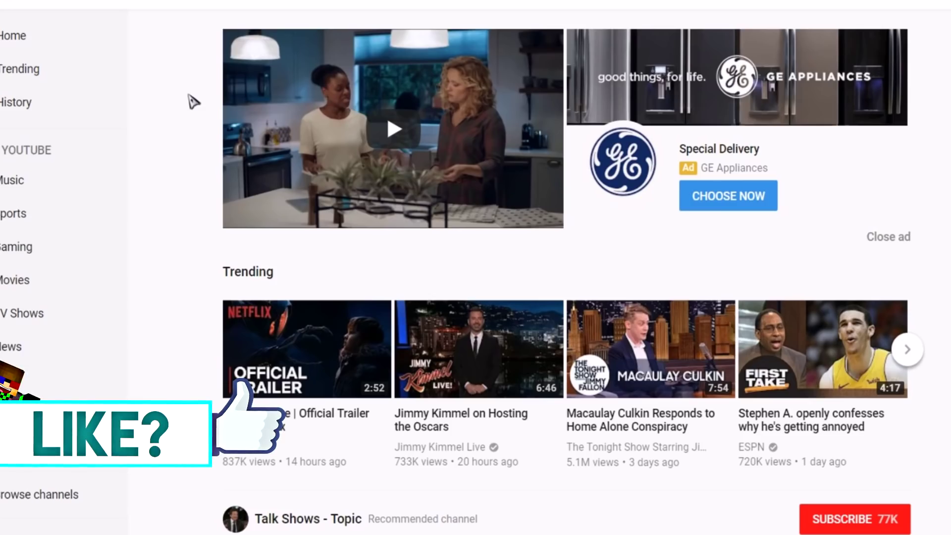
In a new incognito window, go to google.com and search for 'tubebuddy'
{"action": "key", "text": "ctrl+shift+n"}
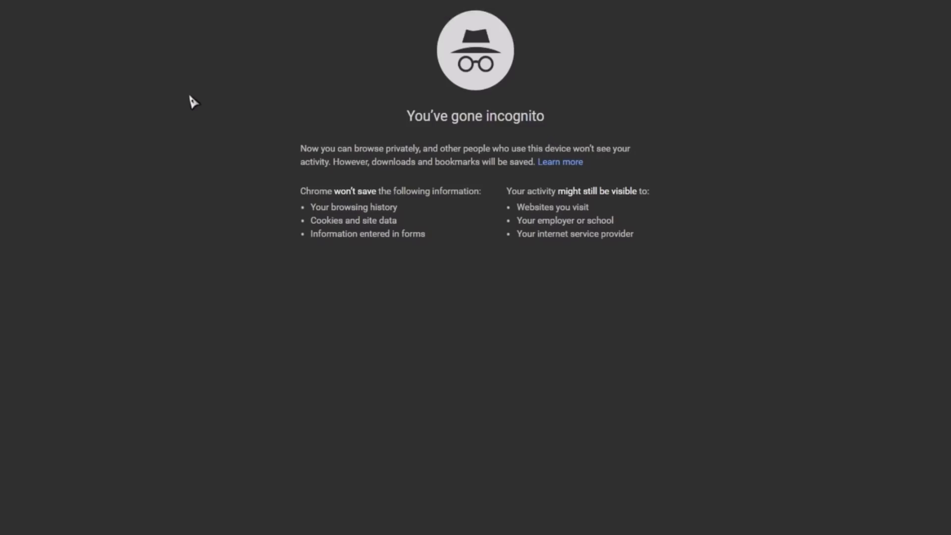
{"action": "type", "text": "google.com"}
{"action": "key", "text": "Return"}
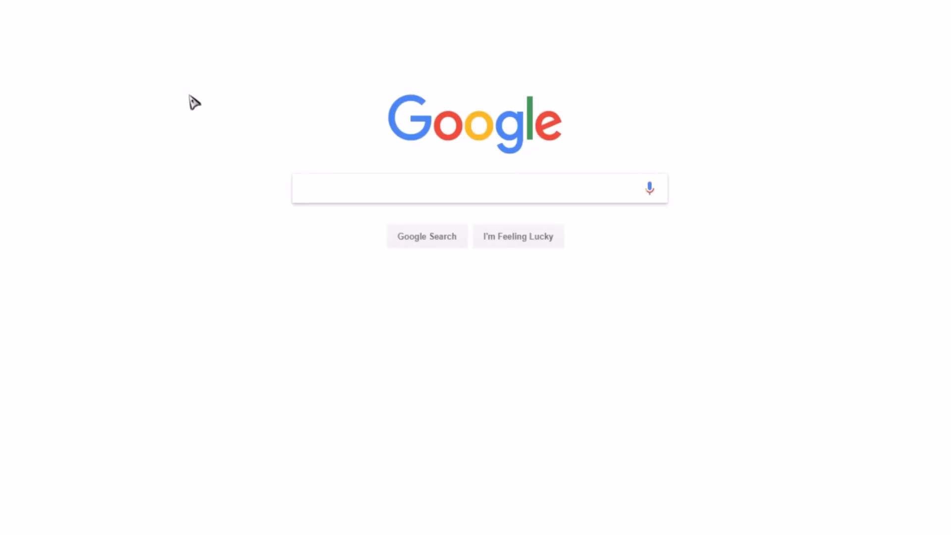
{"action": "type", "text": "tub"}
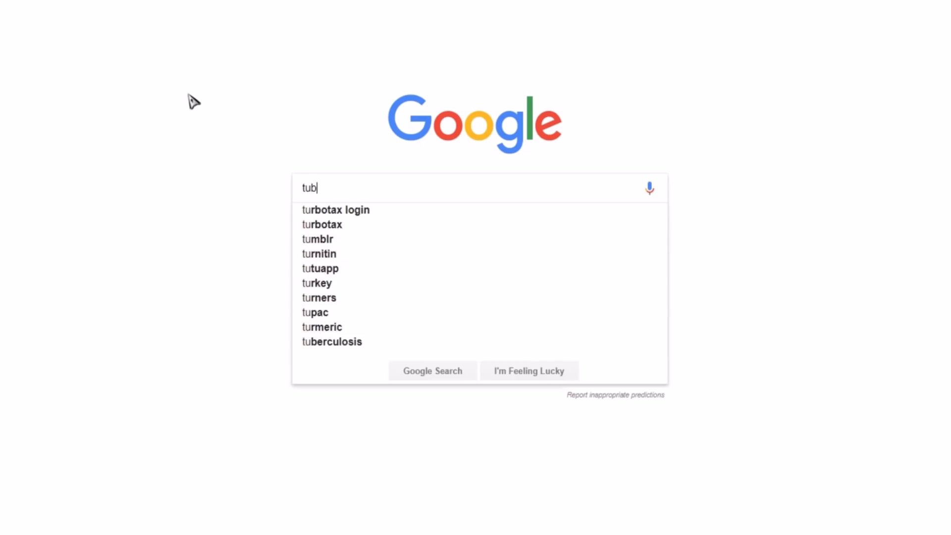
{"action": "type", "text": "ebuddy"}
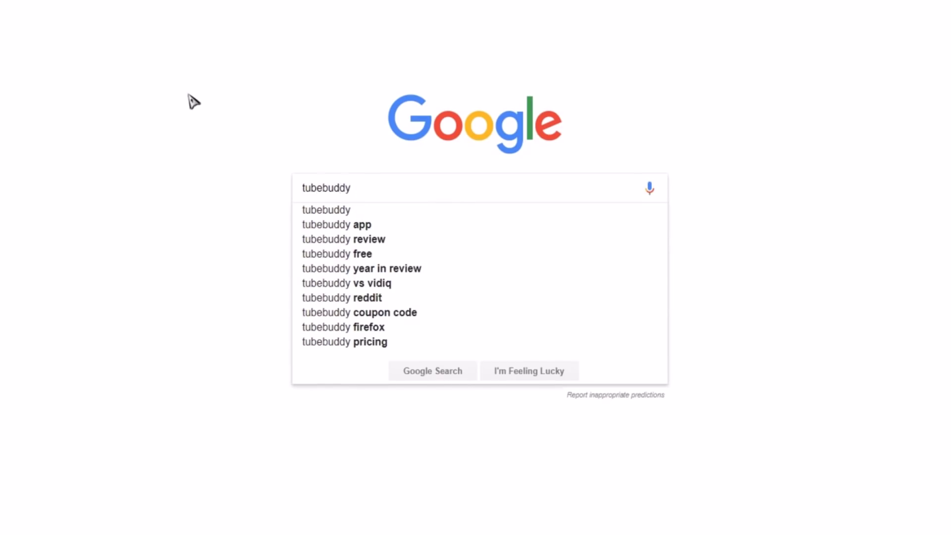
{"action": "key", "text": "Return"}
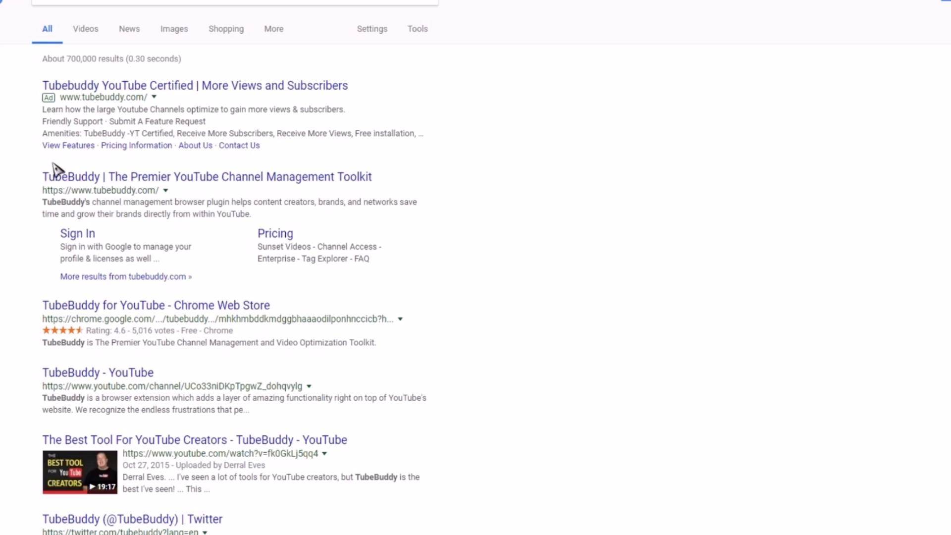
Open tubebuddy.com from the results and sign in with the saved Google account e-mail
{"action": "left_click", "coordinate": [70, 180]}
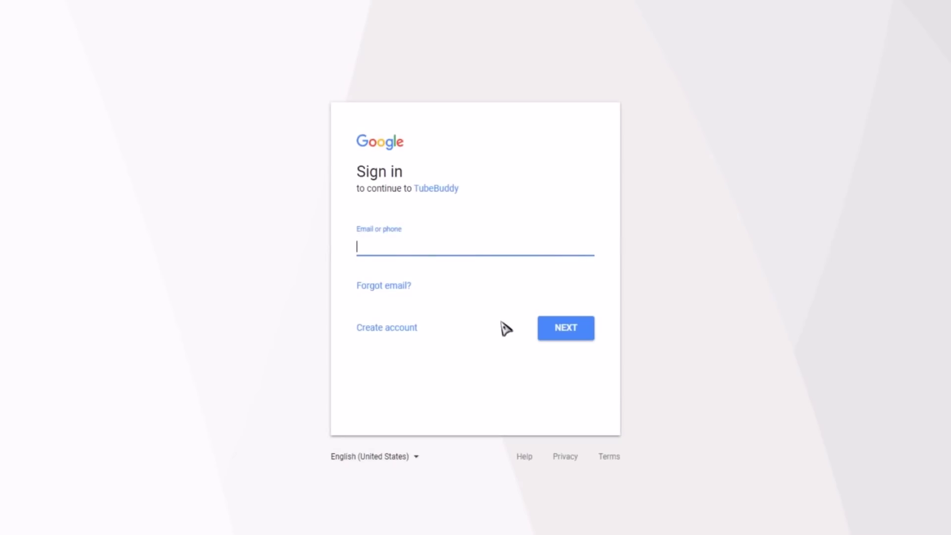
{"action": "type", "text": "the"}
{"action": "key", "text": "Down"}
{"action": "key", "text": "Return"}
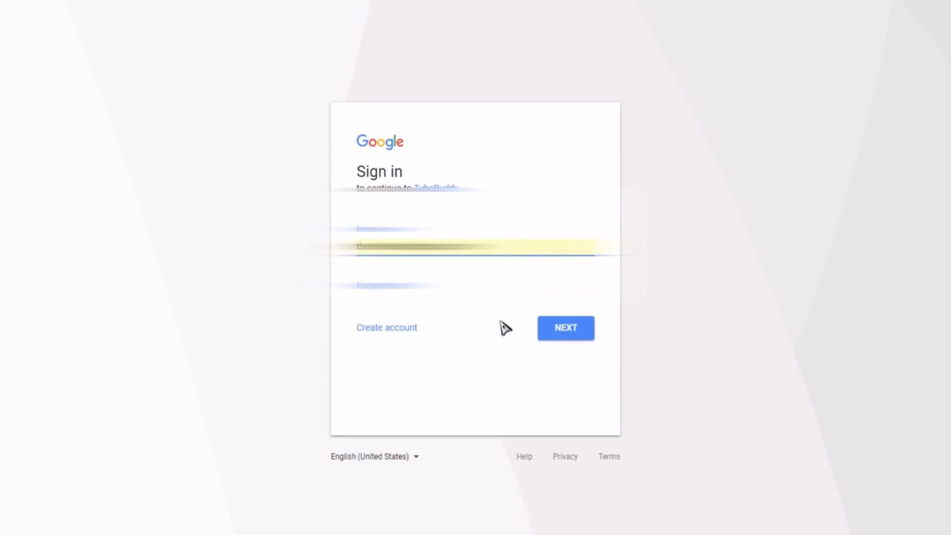
{"action": "key", "text": "Return"}
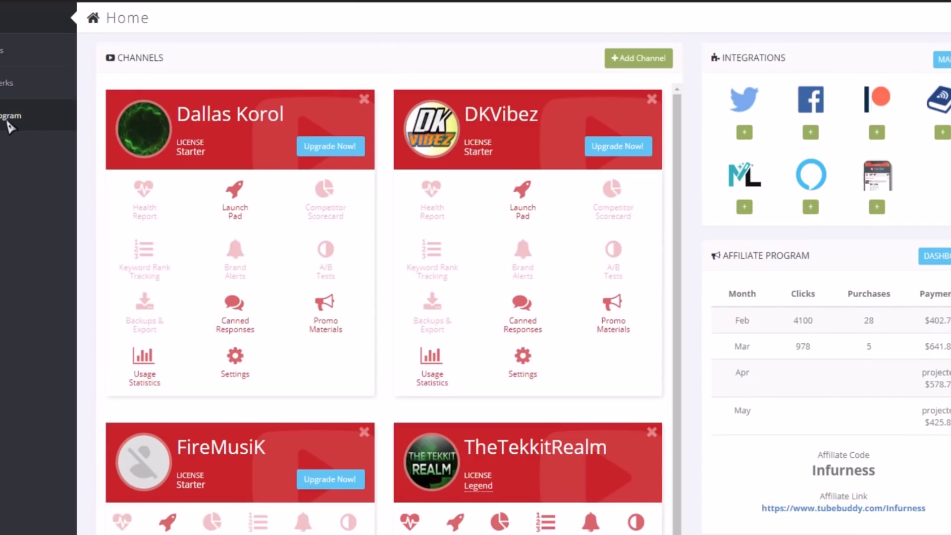
{"action": "scroll", "coordinate": [396, 446], "scroll_direction": "down", "scroll_amount": 3}
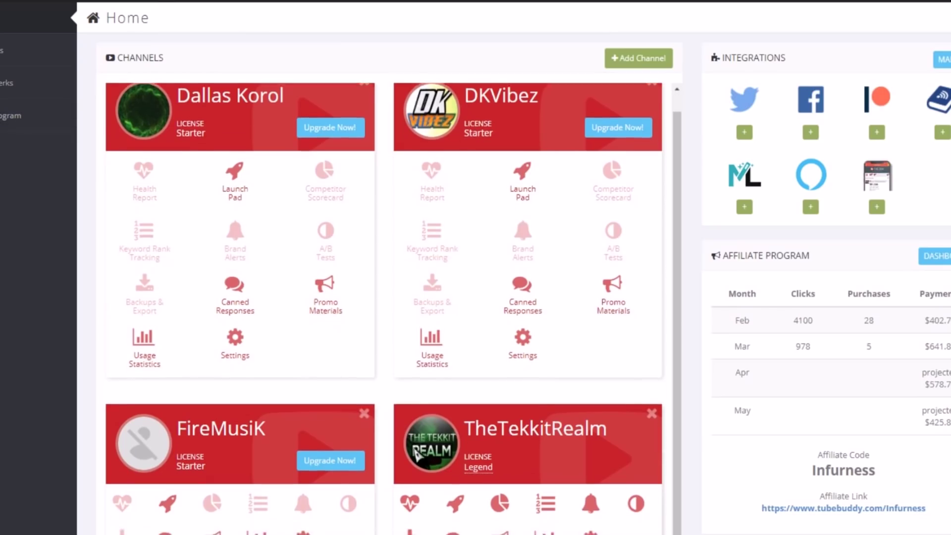
{"action": "scroll", "coordinate": [500, 414], "scroll_direction": "up", "scroll_amount": 1}
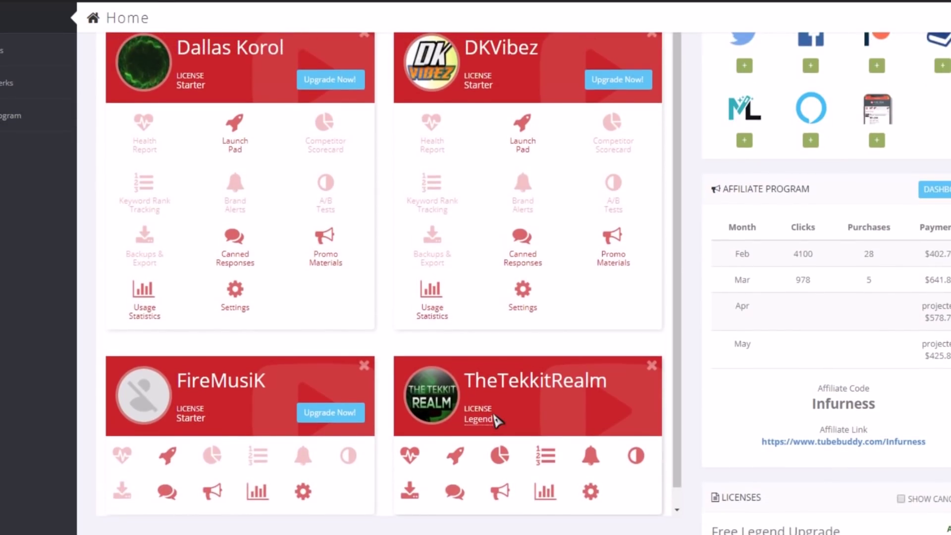
{"action": "scroll", "coordinate": [493, 411], "scroll_direction": "up", "scroll_amount": 2}
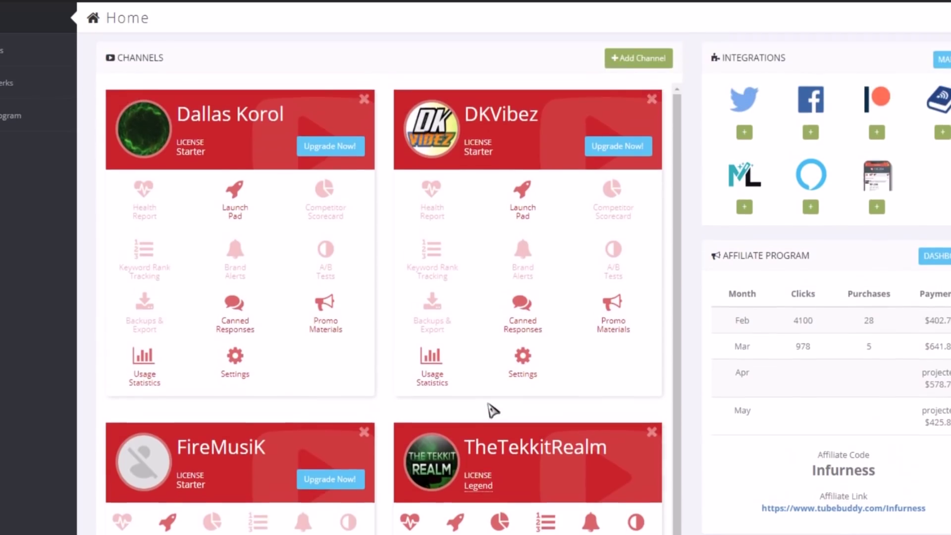
{"action": "scroll", "coordinate": [493, 410], "scroll_direction": "down", "scroll_amount": 3}
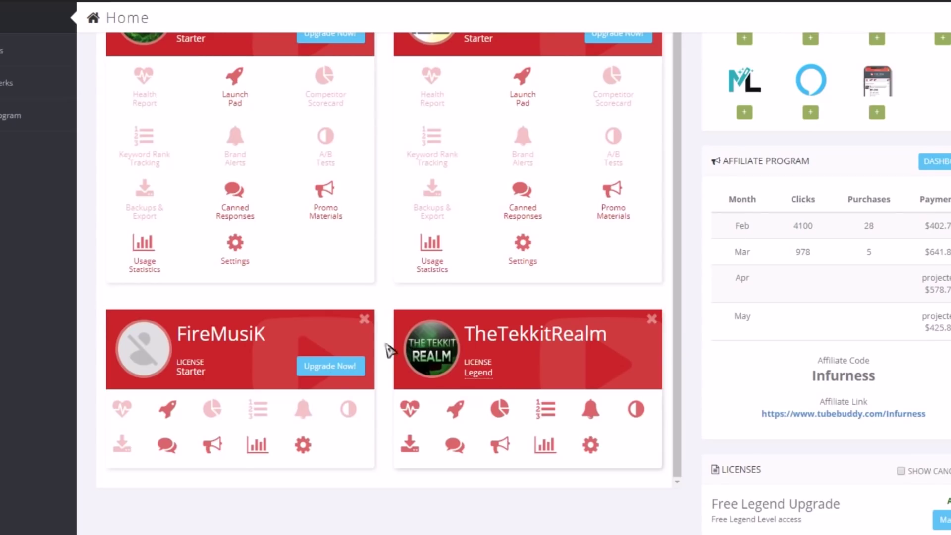
{"action": "scroll", "coordinate": [403, 221], "scroll_direction": "up", "scroll_amount": 3}
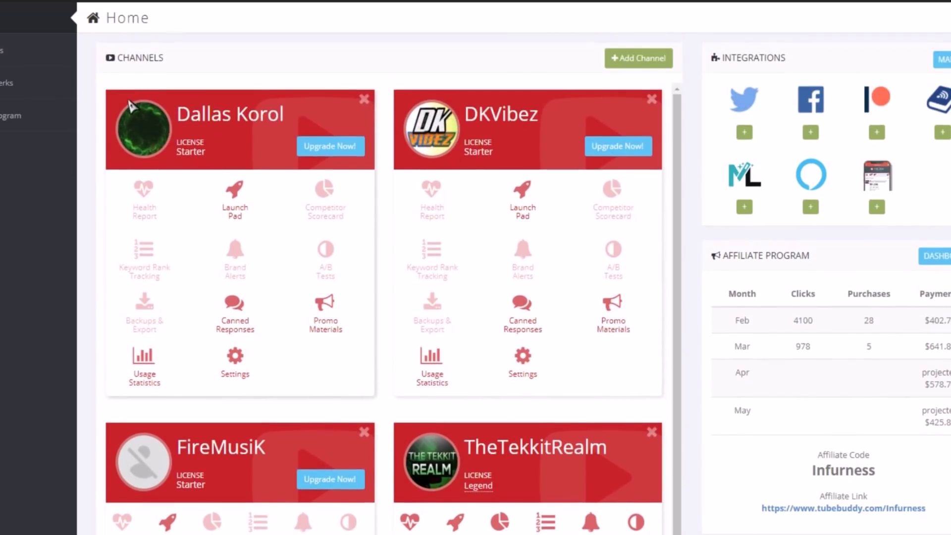
{"action": "scroll", "coordinate": [388, 432], "scroll_direction": "down", "scroll_amount": 1}
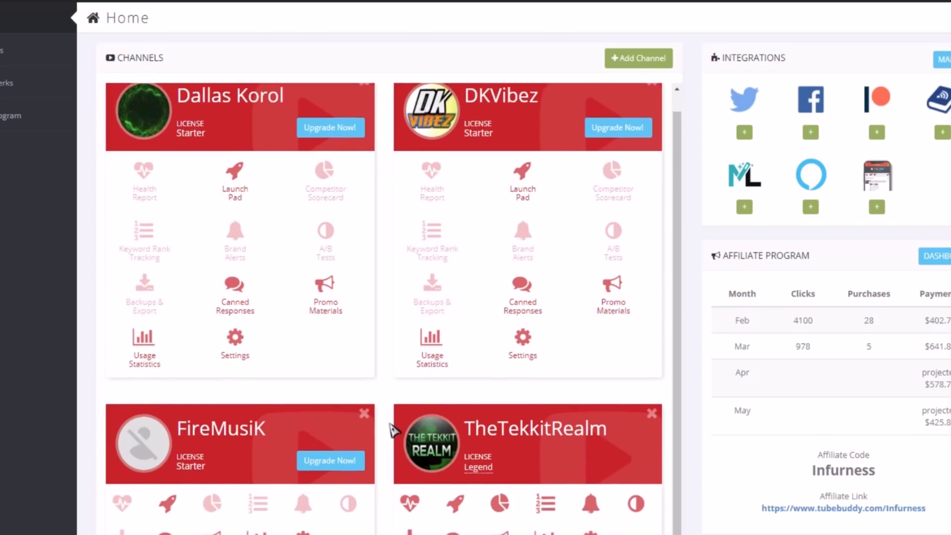
{"action": "scroll", "coordinate": [391, 430], "scroll_direction": "down", "scroll_amount": 2}
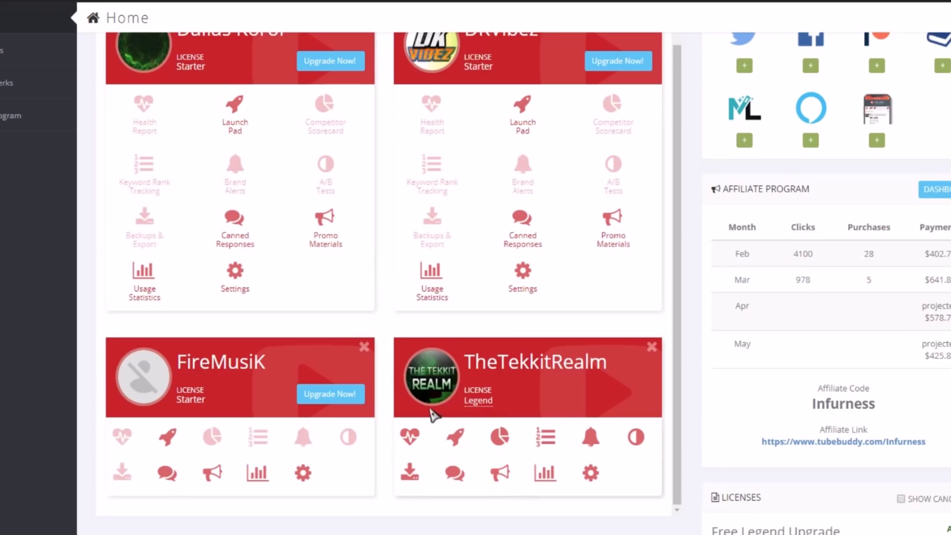
{"action": "scroll", "coordinate": [461, 437], "scroll_direction": "up", "scroll_amount": 3}
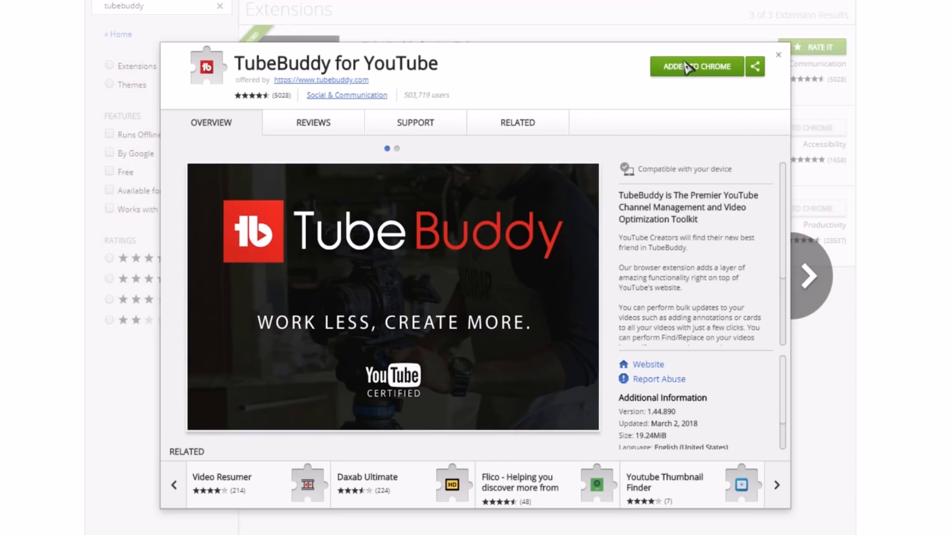
Review the added TubeBuddy for YouTube listing, then close its details
{"action": "scroll", "coordinate": [837, 371], "scroll_direction": "down", "scroll_amount": 2}
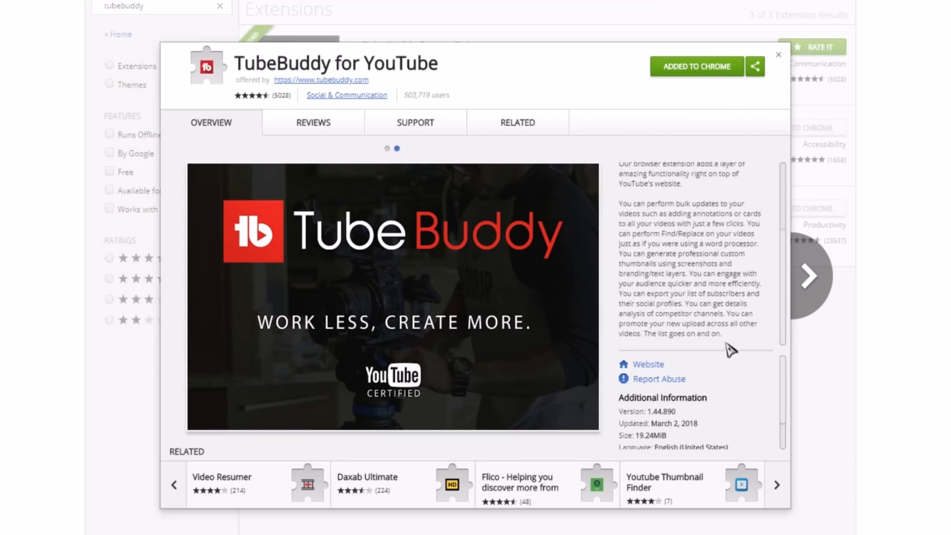
{"action": "scroll", "coordinate": [656, 188], "scroll_direction": "up", "scroll_amount": 2}
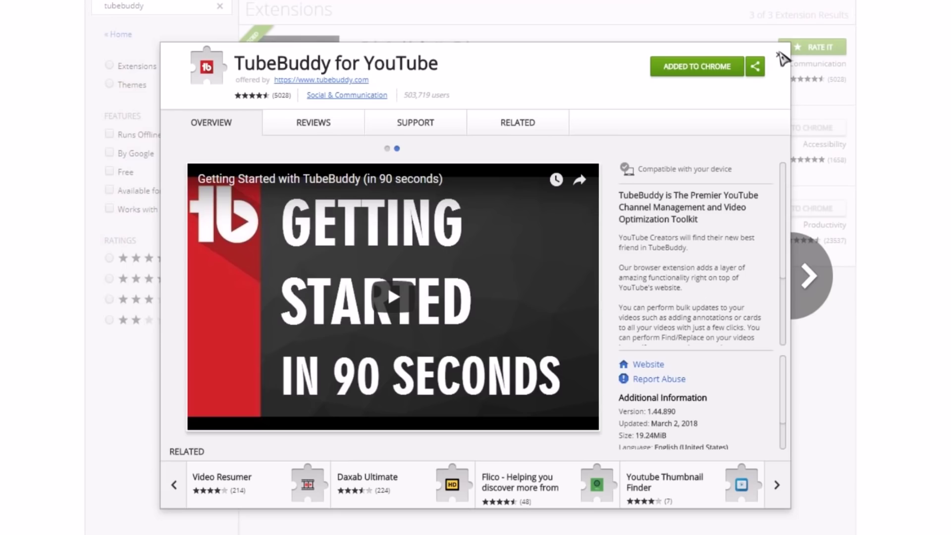
{"action": "left_click", "coordinate": [778, 55]}
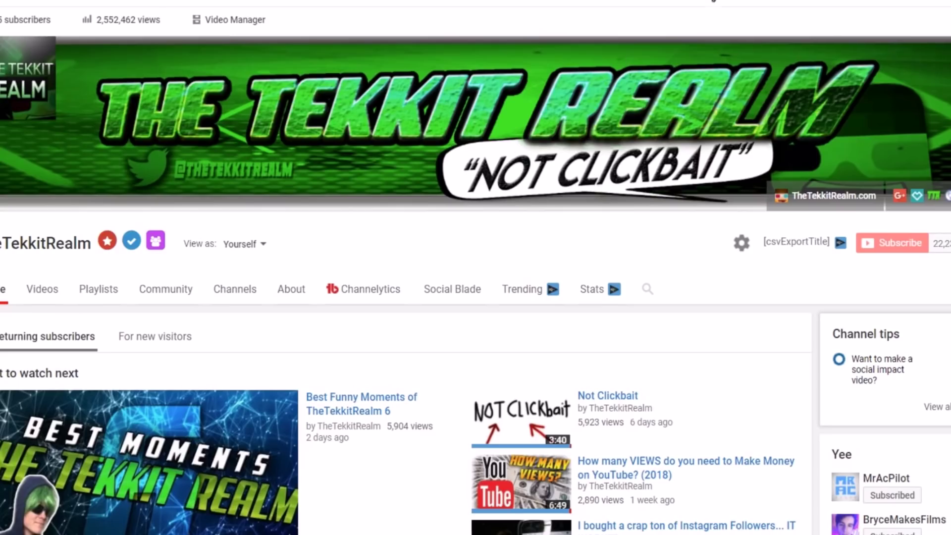
Open the TubeBuddy menu in the YouTube header and browse its 'Tools on this Page' list
{"action": "left_click", "coordinate": [714, 1]}
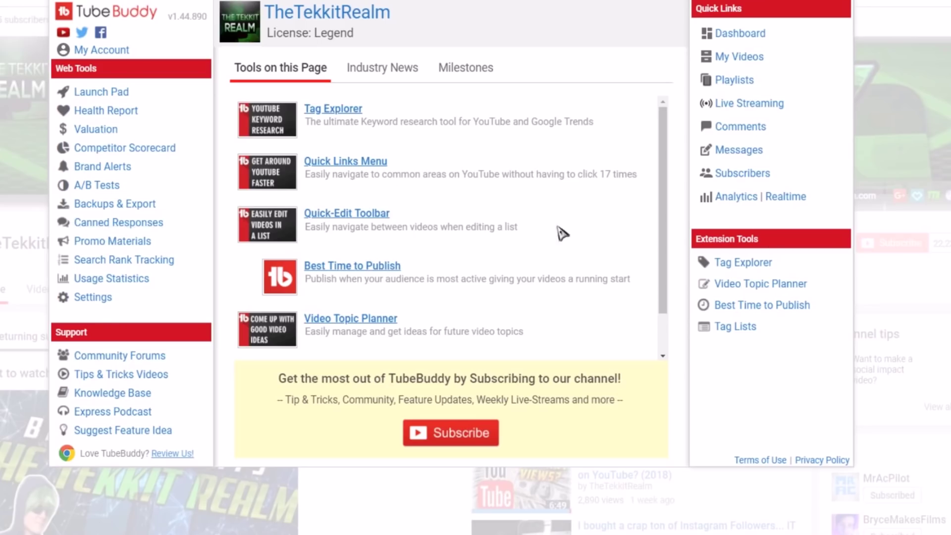
{"action": "scroll", "coordinate": [473, 260], "scroll_direction": "down", "scroll_amount": 1}
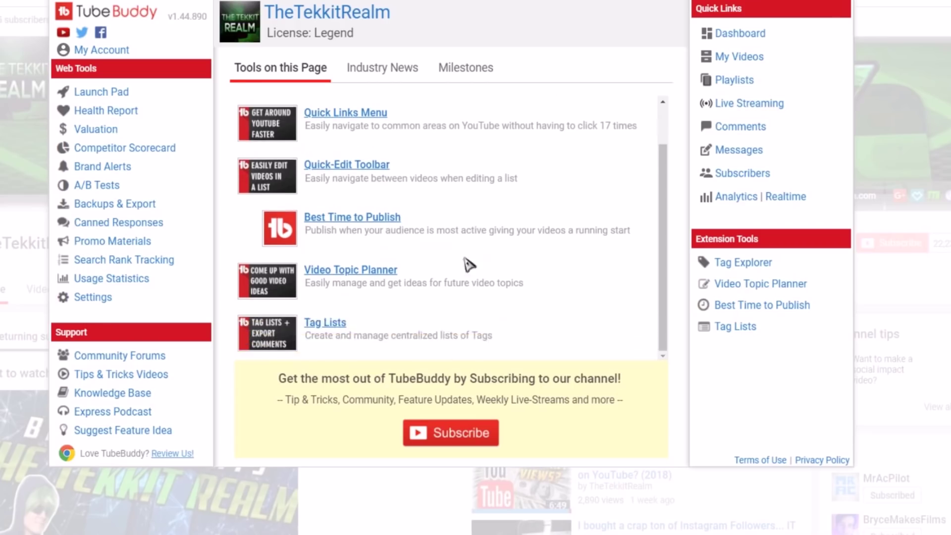
{"action": "scroll", "coordinate": [467, 266], "scroll_direction": "up", "scroll_amount": 1}
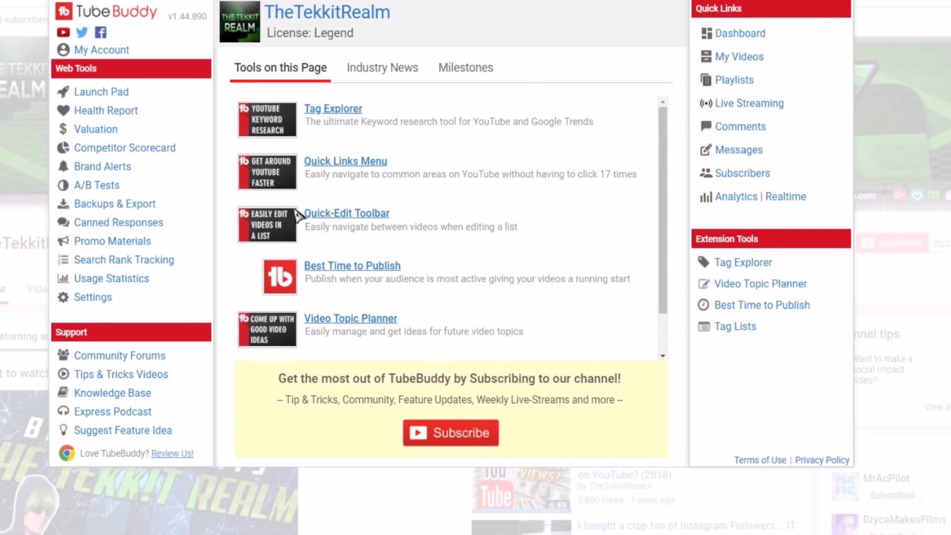
{"action": "scroll", "coordinate": [365, 243], "scroll_direction": "down", "scroll_amount": 1}
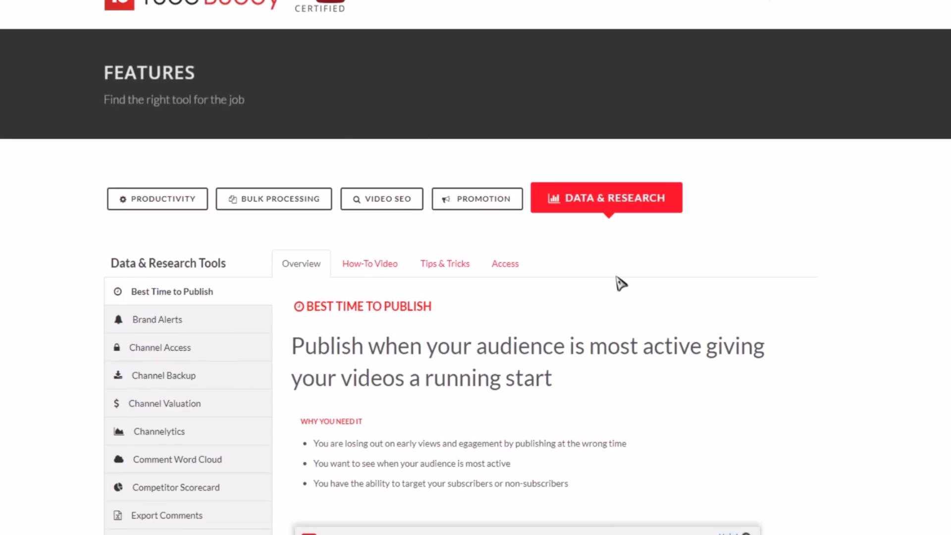
{"action": "scroll", "coordinate": [620, 282], "scroll_direction": "down", "scroll_amount": 4}
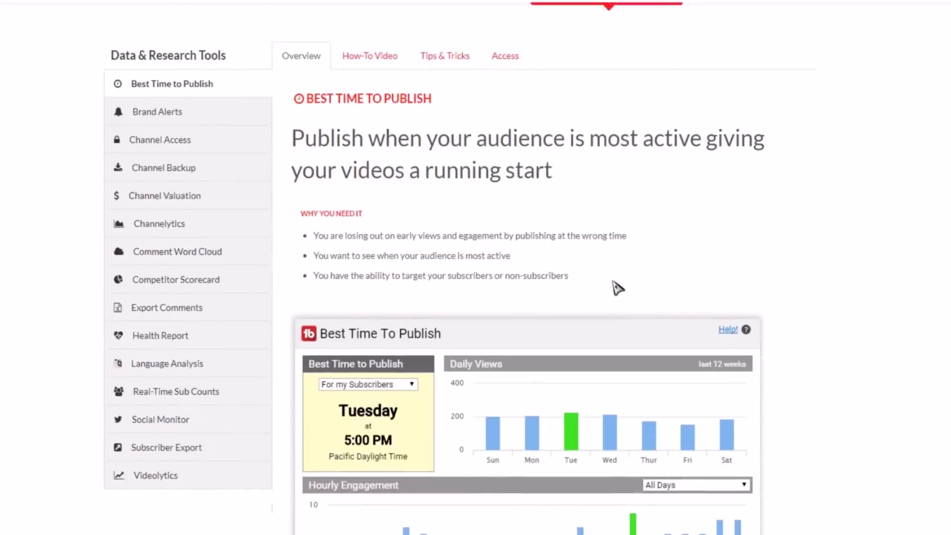
{"action": "scroll", "coordinate": [619, 283], "scroll_direction": "down", "scroll_amount": 5}
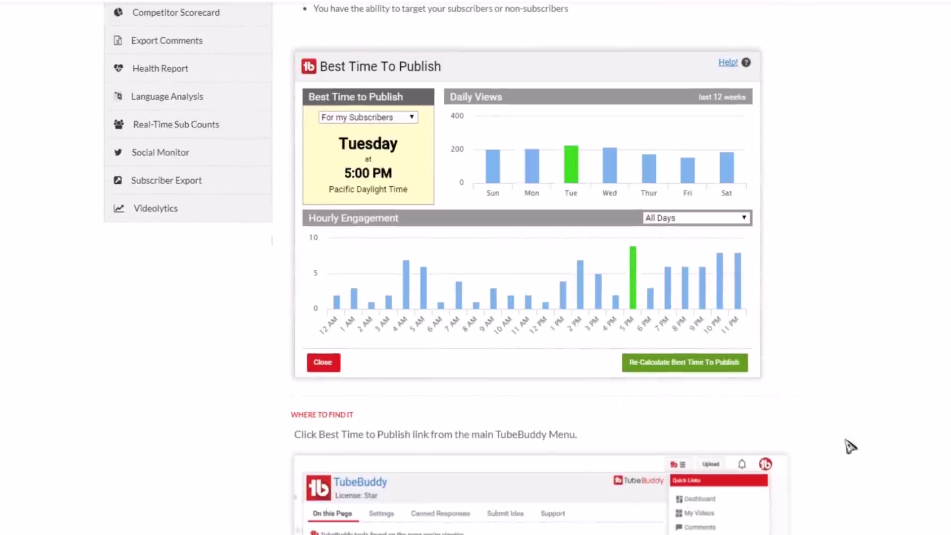
{"action": "scroll", "coordinate": [849, 446], "scroll_direction": "up", "scroll_amount": 3}
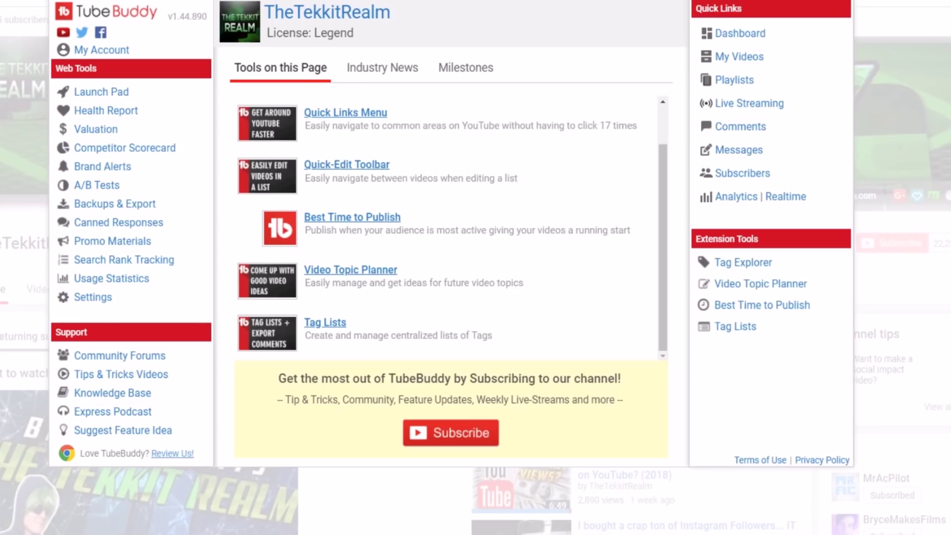
Close the TubeBuddy menu and open 'Best Funny Moments of TheTekkitRealm 6' in the video editor
{"action": "left_click", "coordinate": [910, 146]}
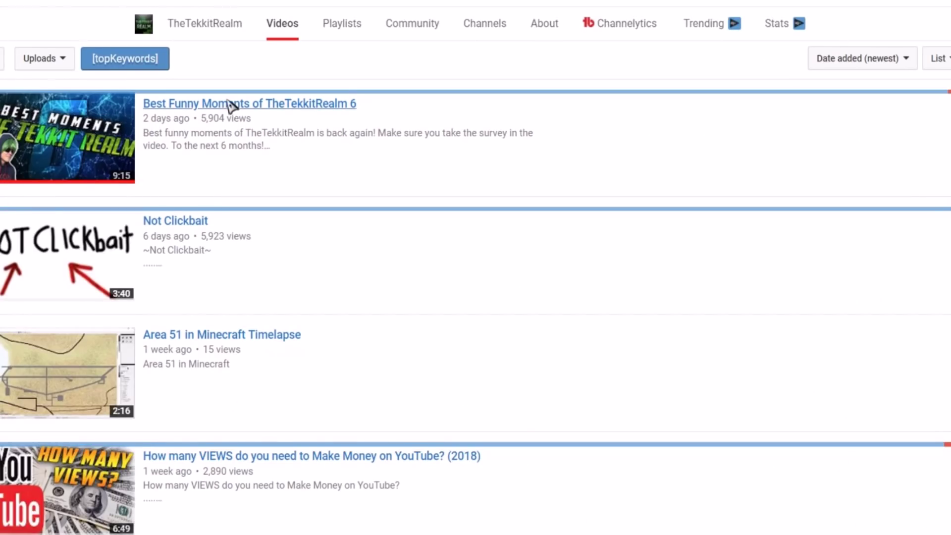
{"action": "left_click", "coordinate": [229, 105]}
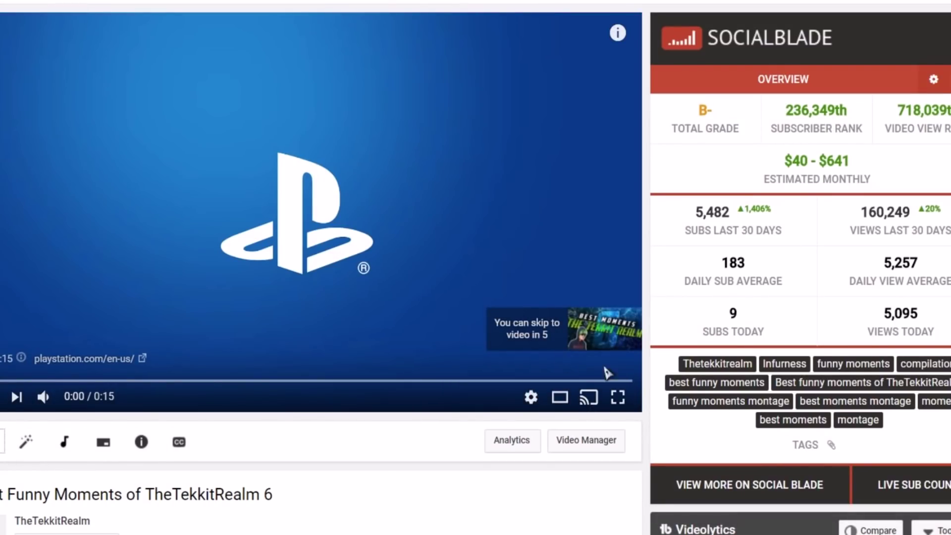
{"action": "left_click", "coordinate": [2, 441]}
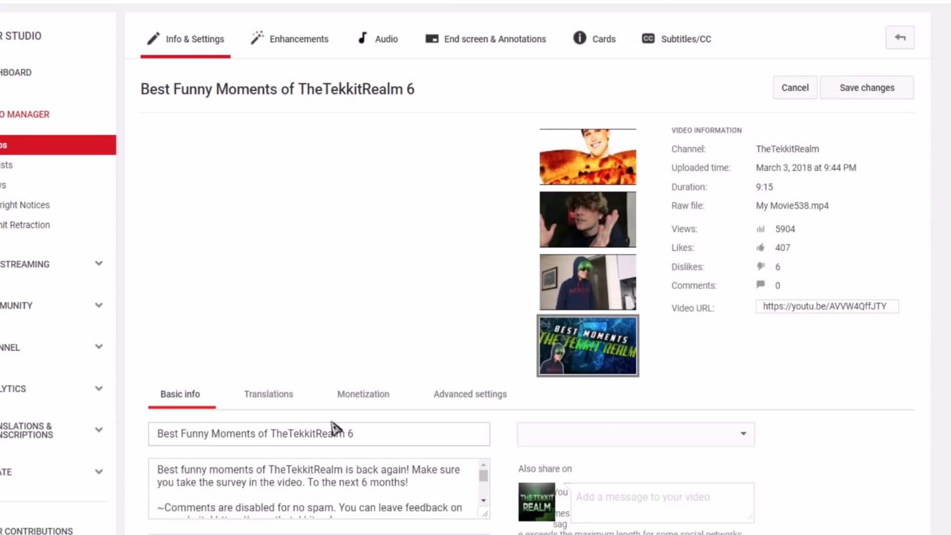
Add the suggested 'youtube rewind 2017' tag from 'youtu', then remove it again
{"action": "scroll", "coordinate": [334, 429], "scroll_direction": "down", "scroll_amount": 5}
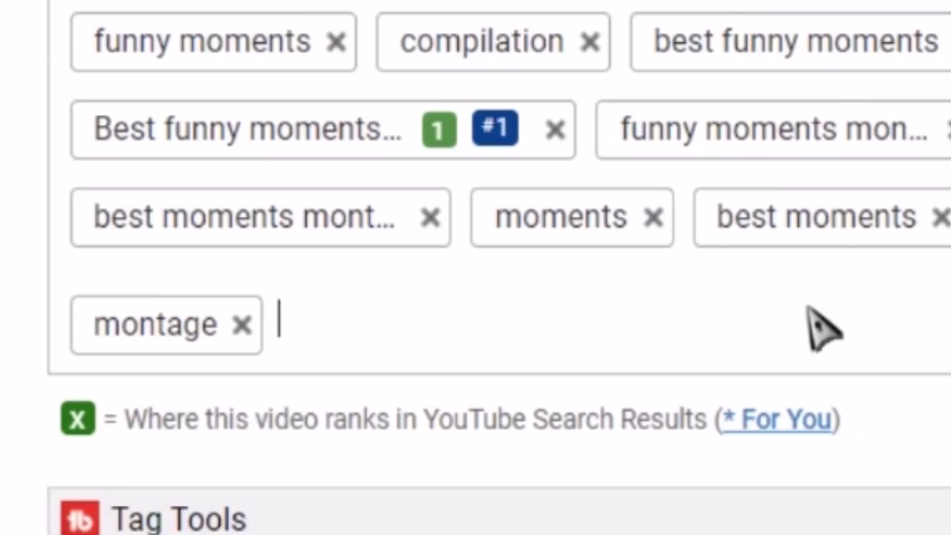
{"action": "type", "text": "youtu"}
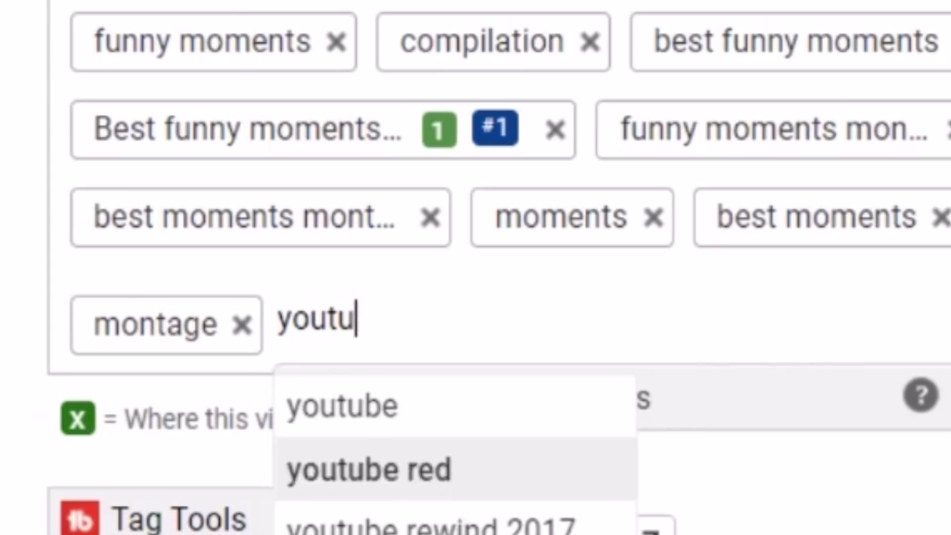
{"action": "left_click", "coordinate": [453, 520]}
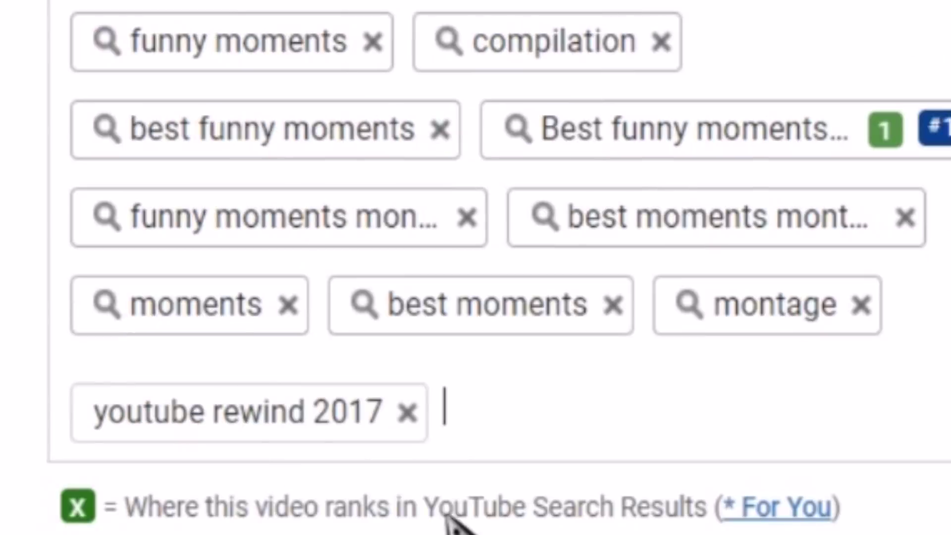
{"action": "left_click", "coordinate": [408, 414]}
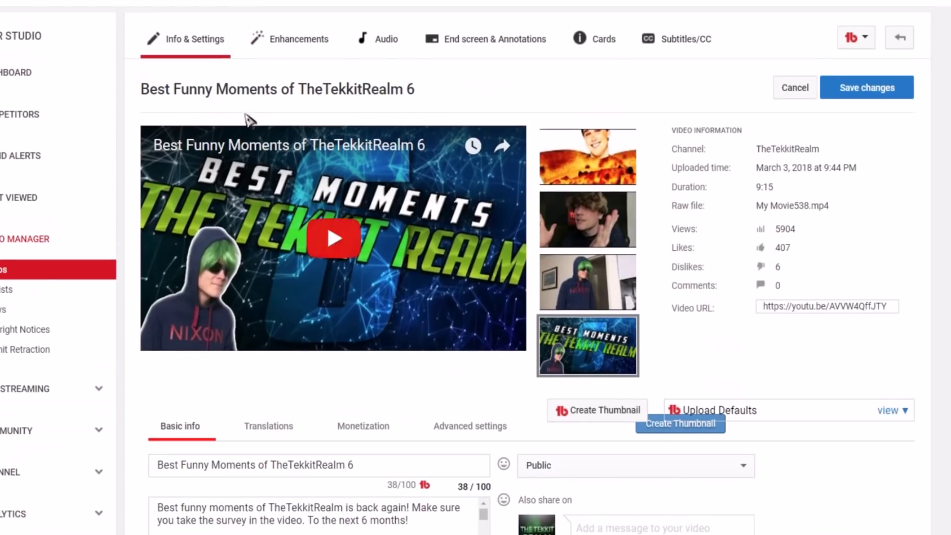
Search 'youtube' to view TubeBuddy keyword stats, then dismiss the suggestions
{"action": "type", "text": "yo"}
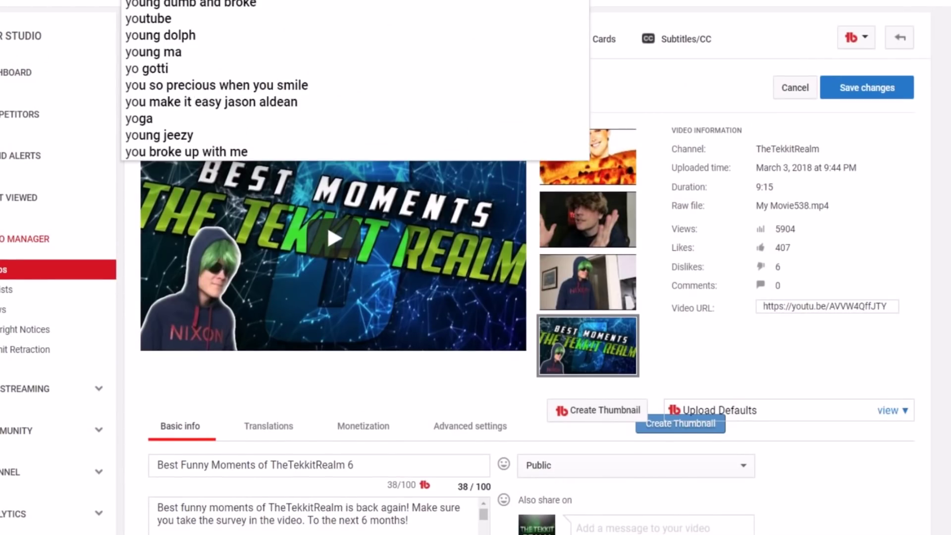
{"action": "type", "text": "utube"}
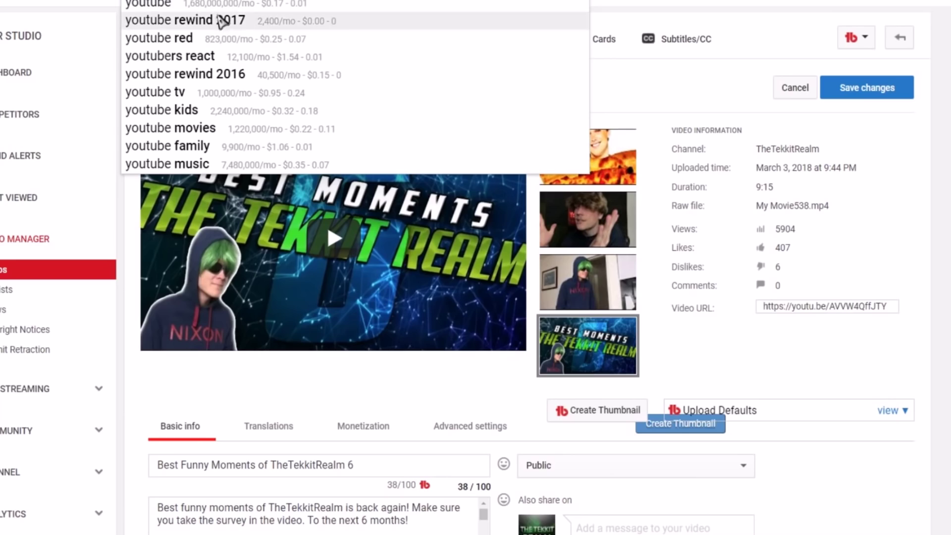
{"action": "left_click", "coordinate": [583, 189]}
{"action": "scroll", "coordinate": [584, 190], "scroll_direction": "down", "scroll_amount": 10}
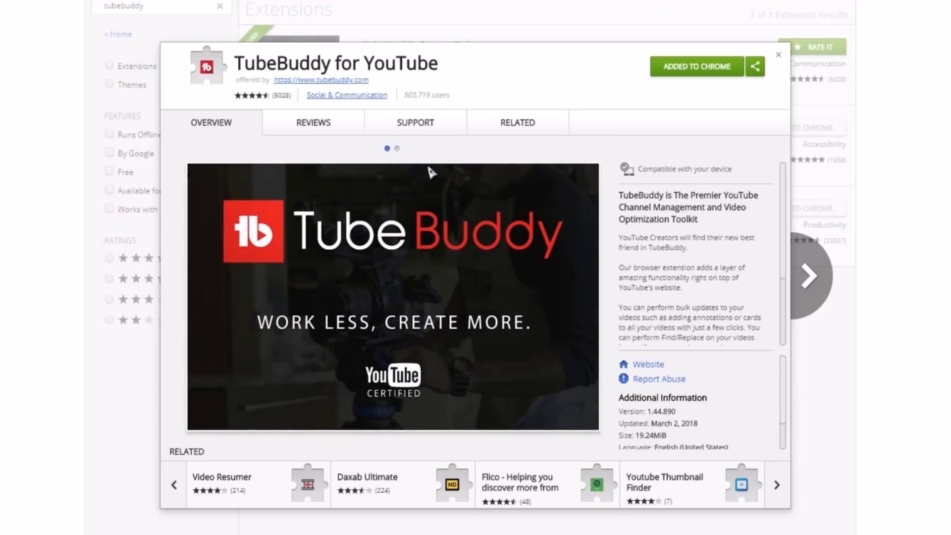
{"action": "left_click_drag", "start_coordinate": [404, 97], "coordinate": [457, 106]}
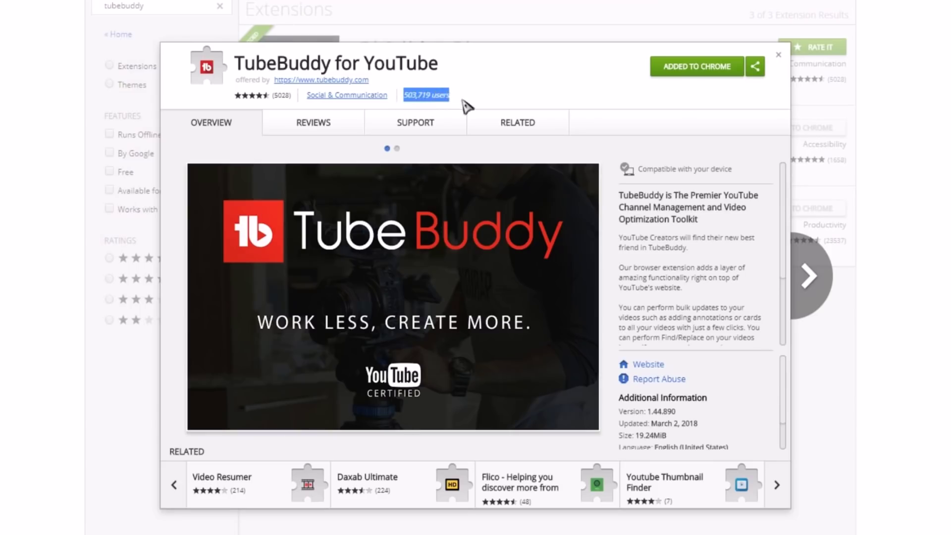
{"action": "left_click", "coordinate": [470, 107]}
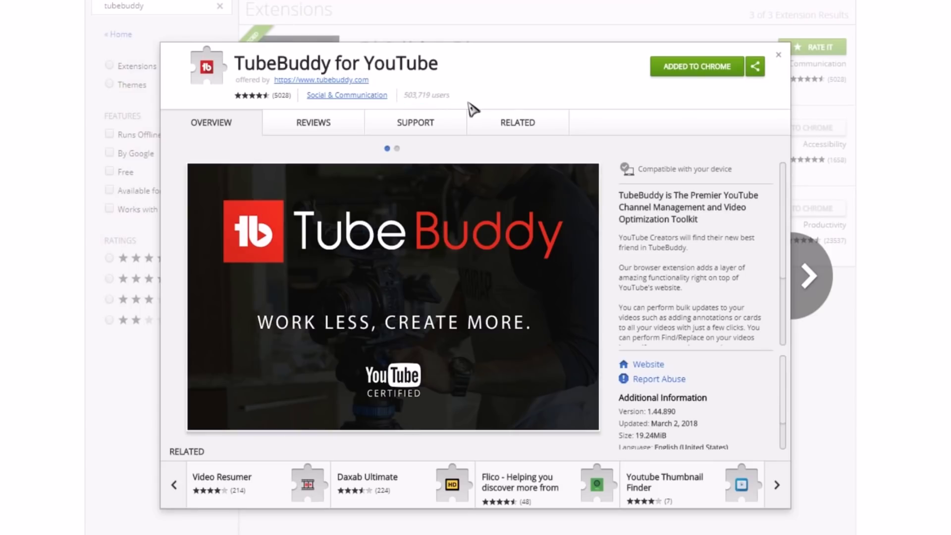